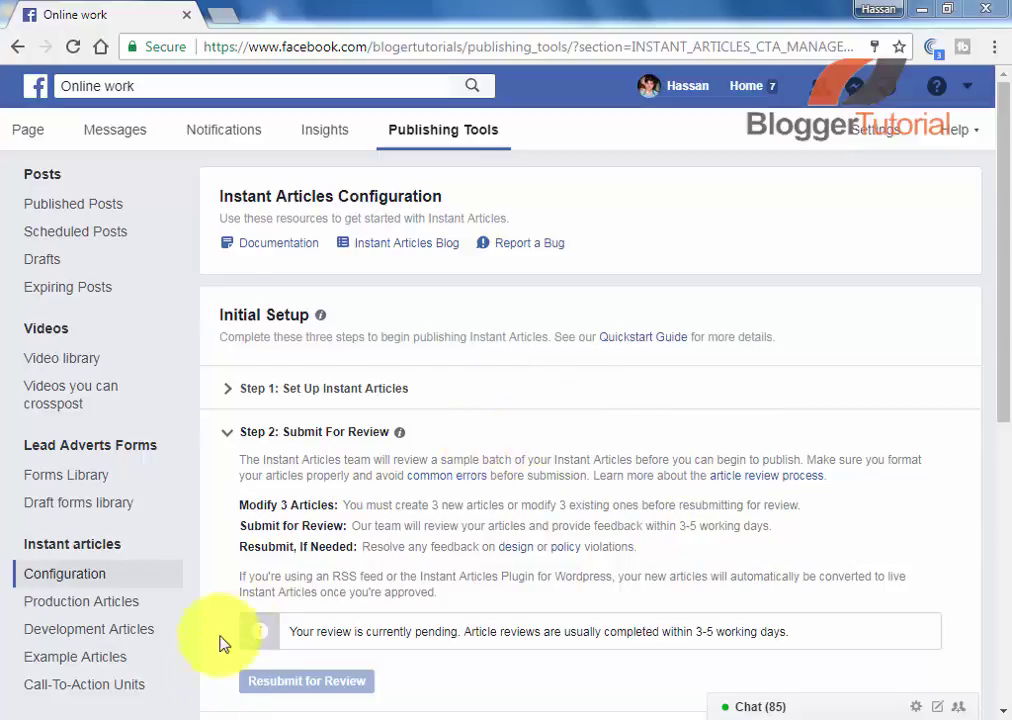
# Step: Open the Instant Articles Call-To-Action Units and start a new unit with the email newsletter sign-up objective
pyautogui.click(124, 694)
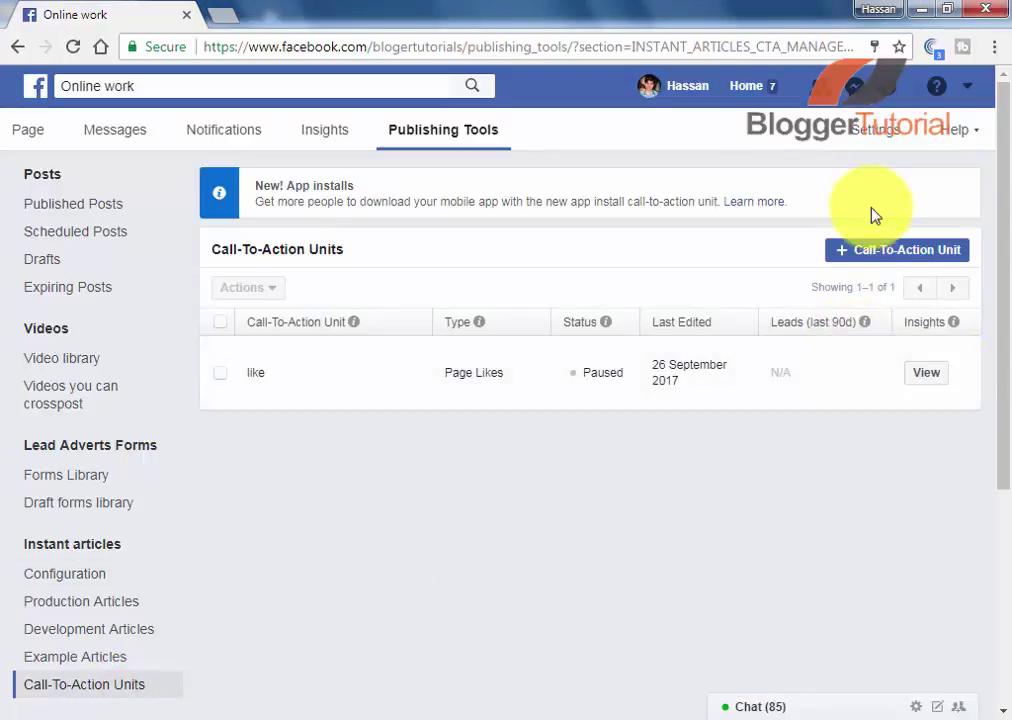
pyautogui.click(861, 255)
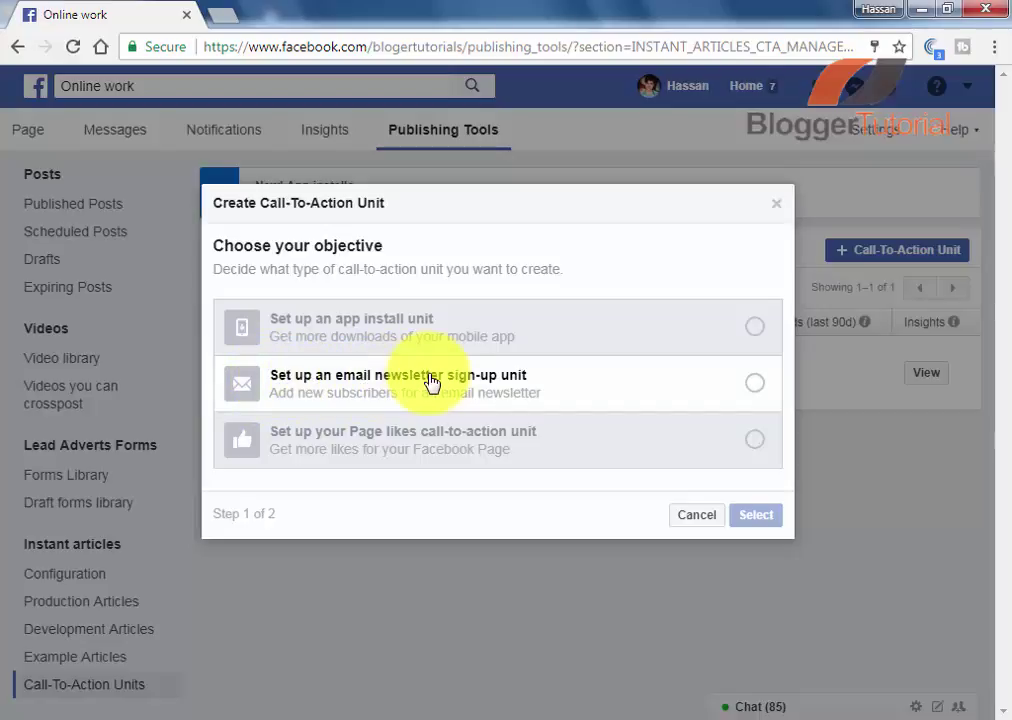
pyautogui.moveTo(378, 428)
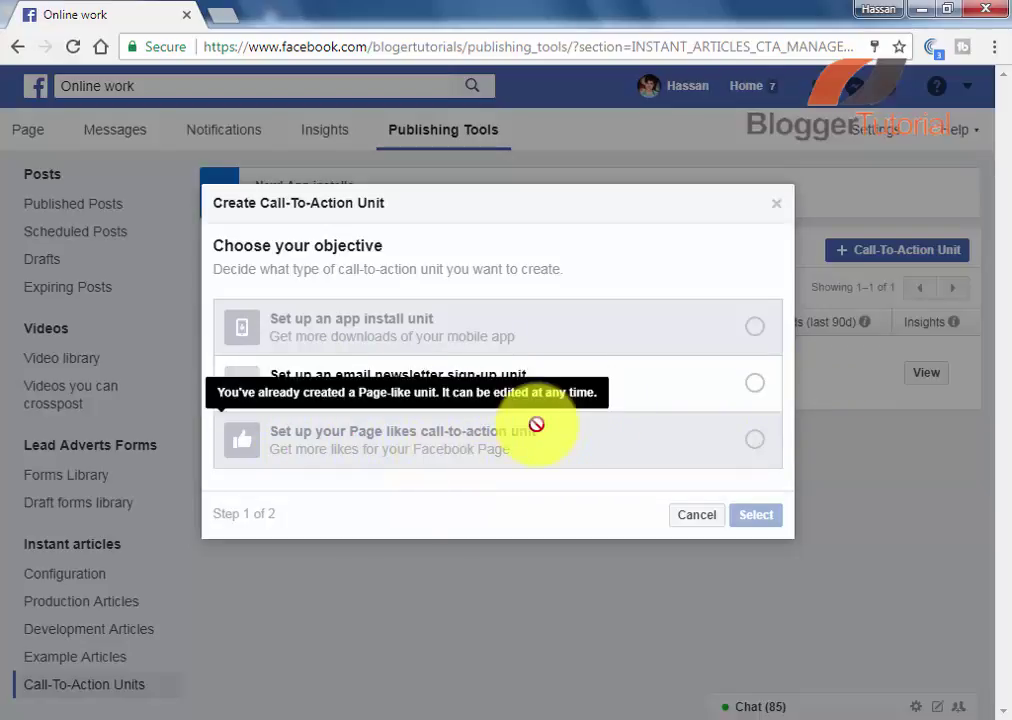
pyautogui.click(748, 388)
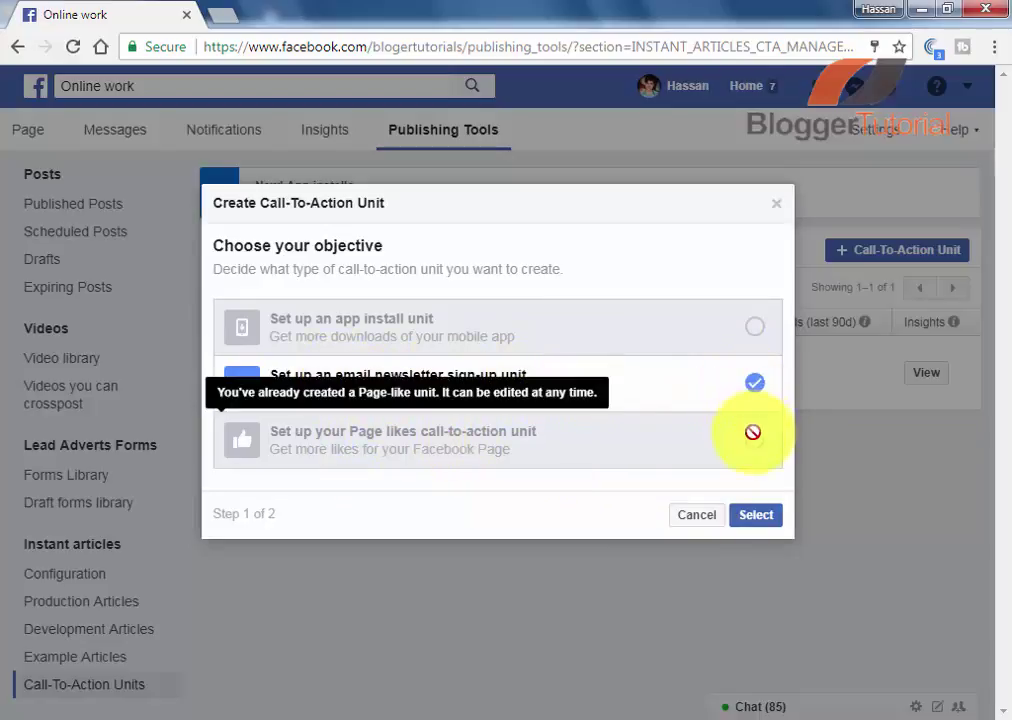
pyautogui.click(756, 517)
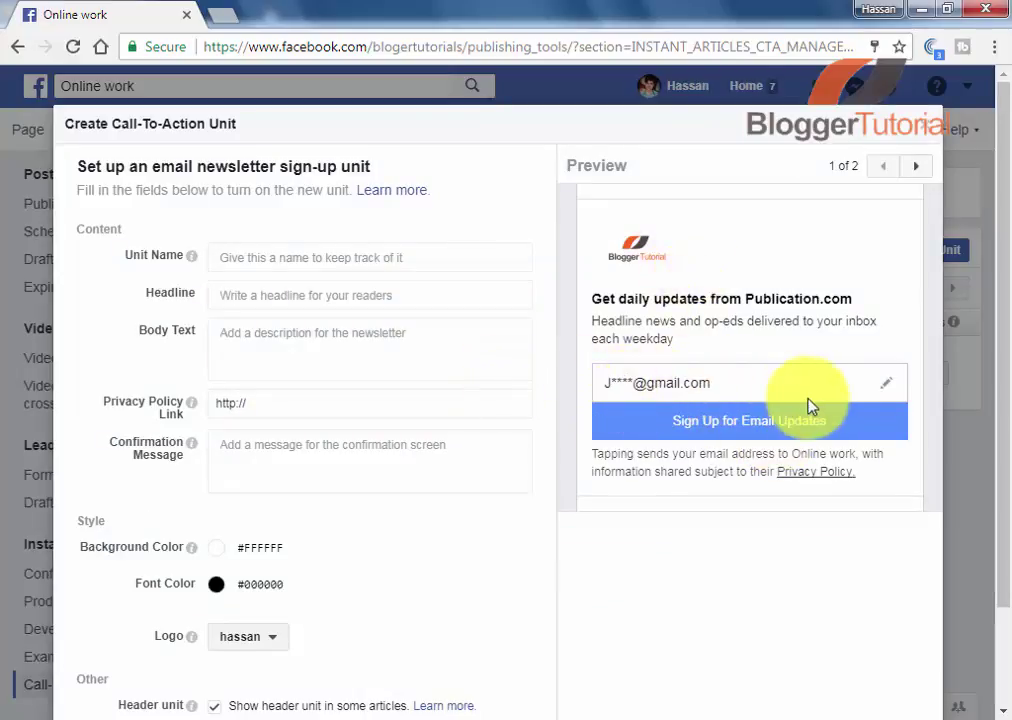
# Step: Examine the content, style and header options of the email newsletter sign-up form, and close it without creating the unit
pyautogui.click(293, 262)
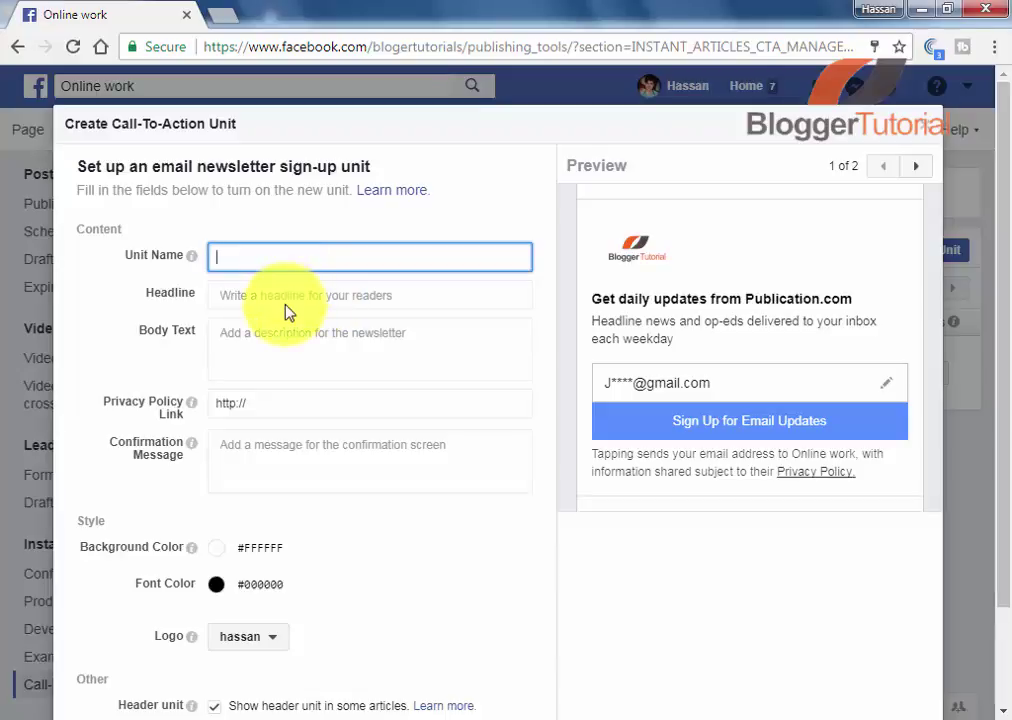
pyautogui.click(288, 297)
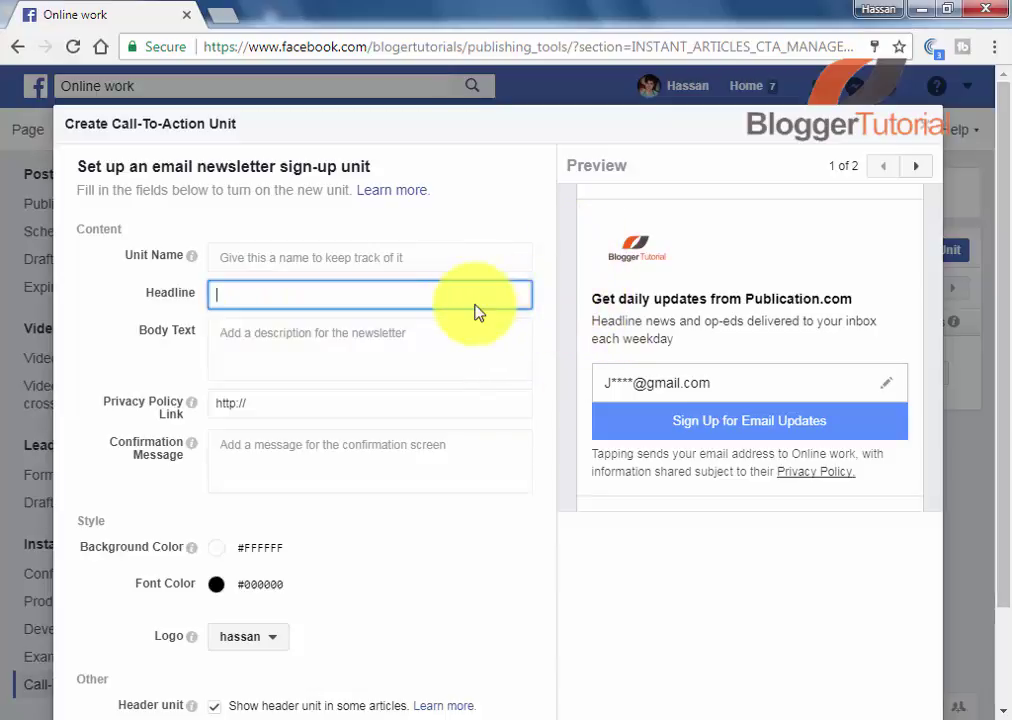
pyautogui.click(420, 352)
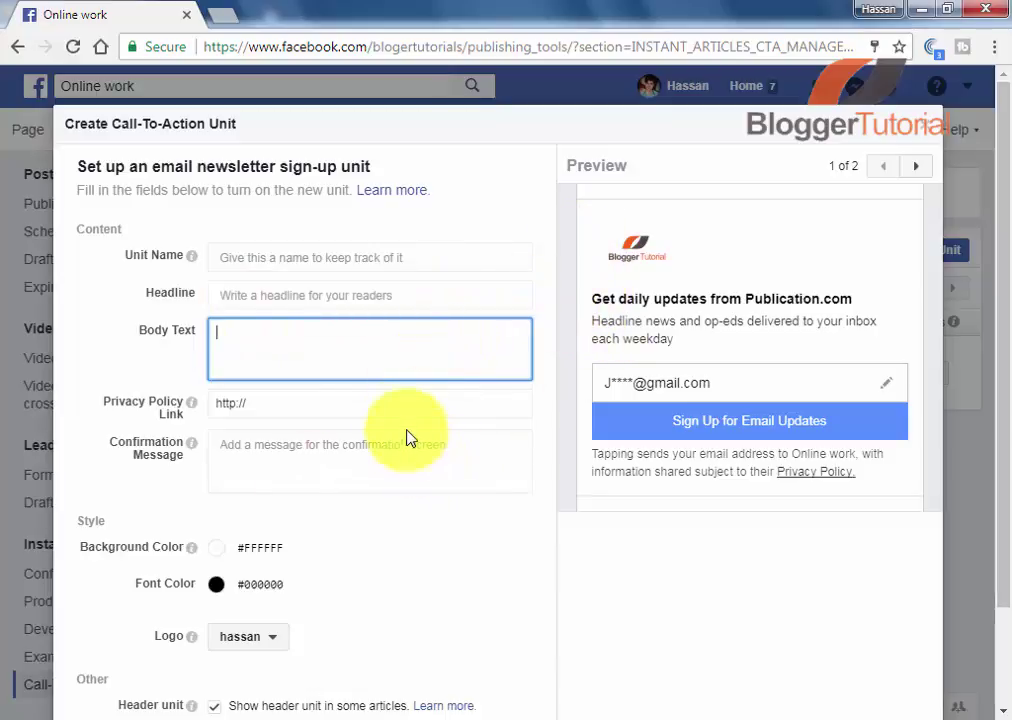
pyautogui.click(390, 405)
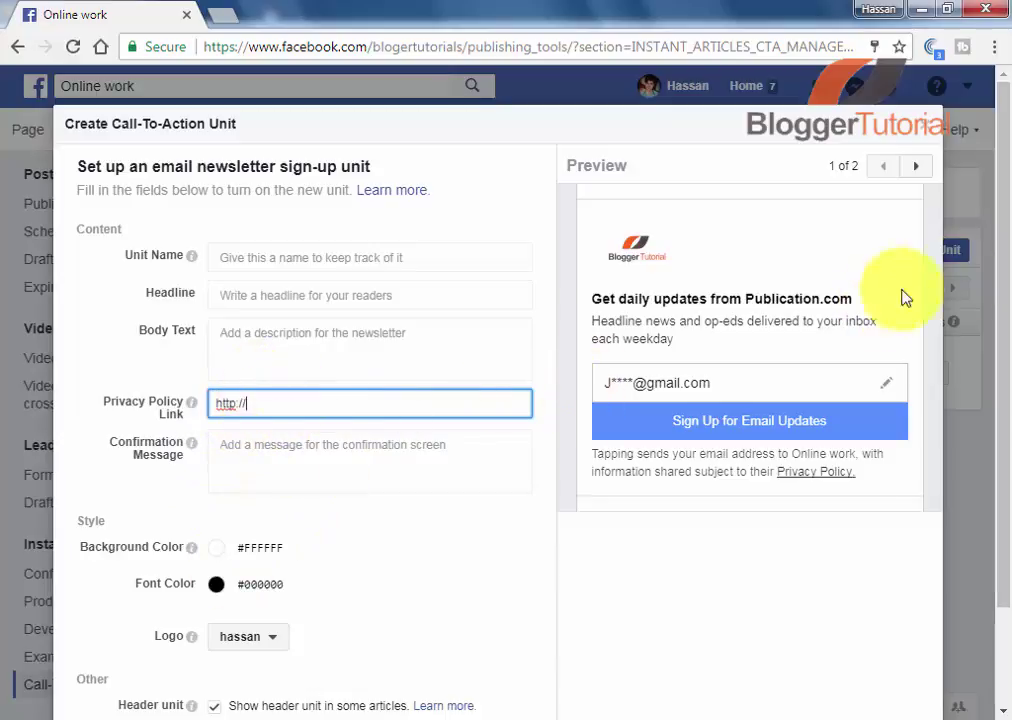
pyautogui.click(415, 467)
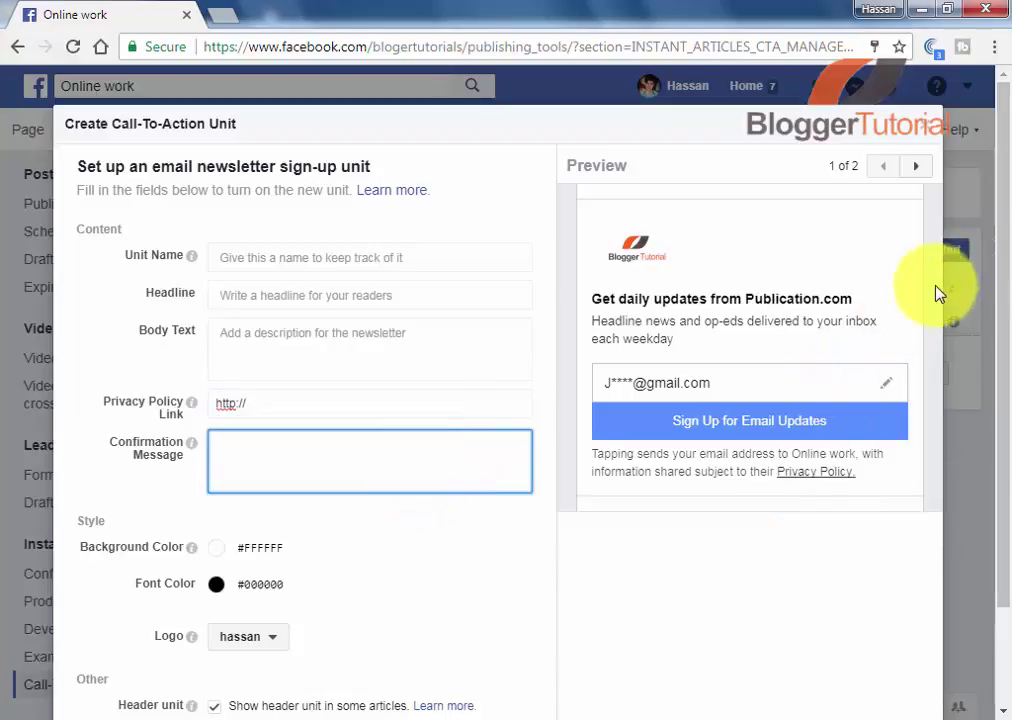
pyautogui.scroll(-2, 994, 330)
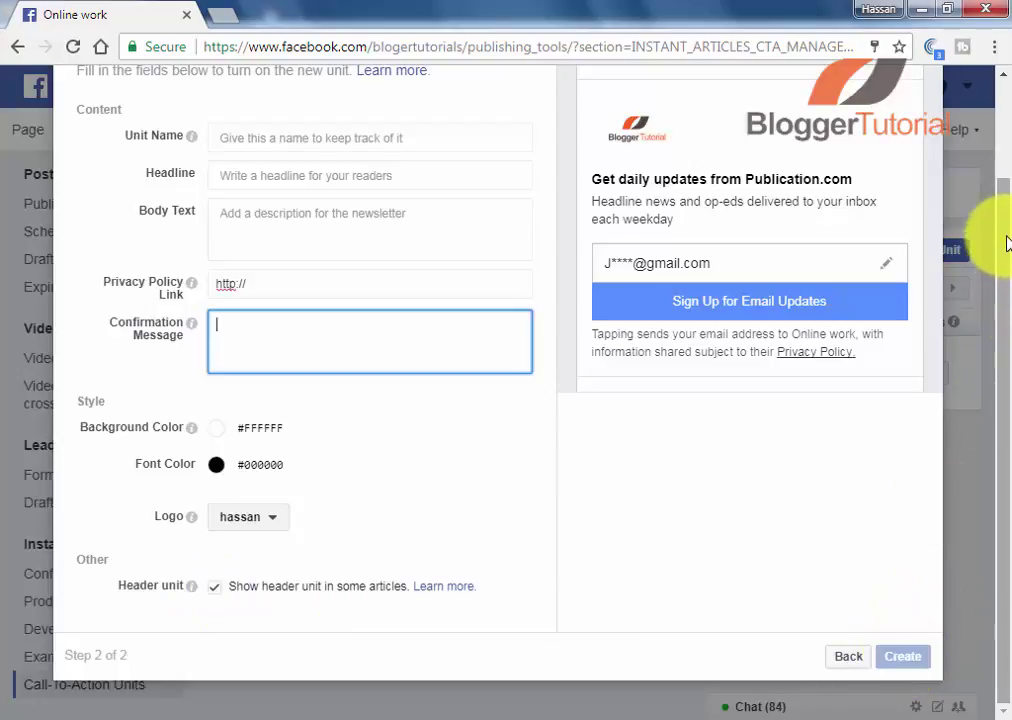
pyautogui.scroll(2, 905, 270)
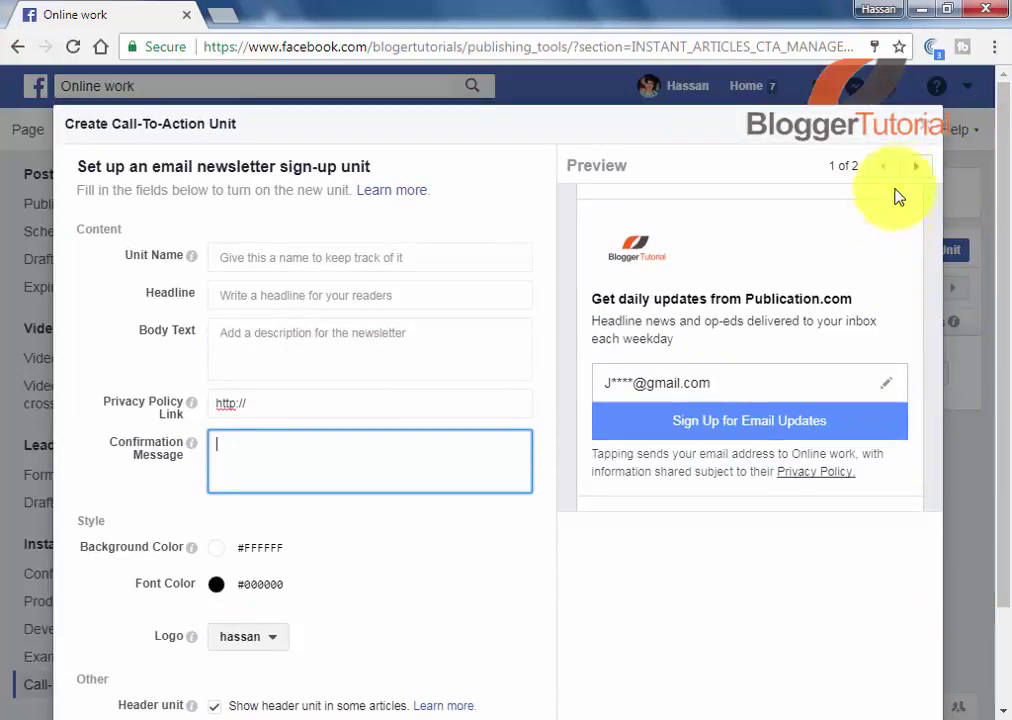
pyautogui.click(925, 133)
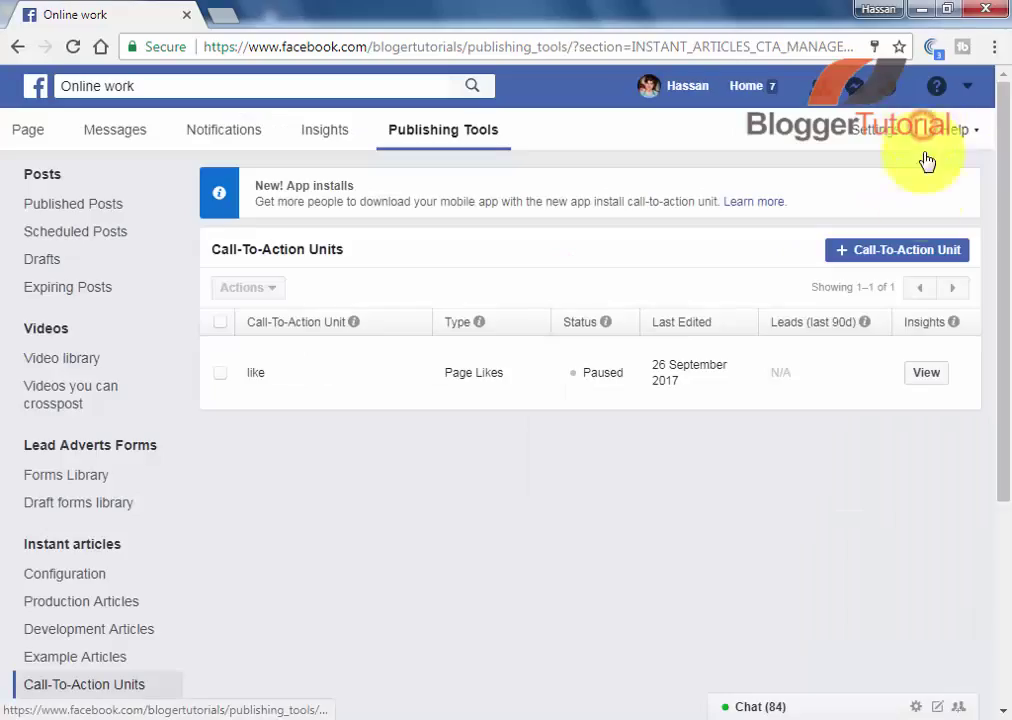
# Step: Open the Page Likes unit "like" for editing, review its name and preview, and save it
pyautogui.click(220, 374)
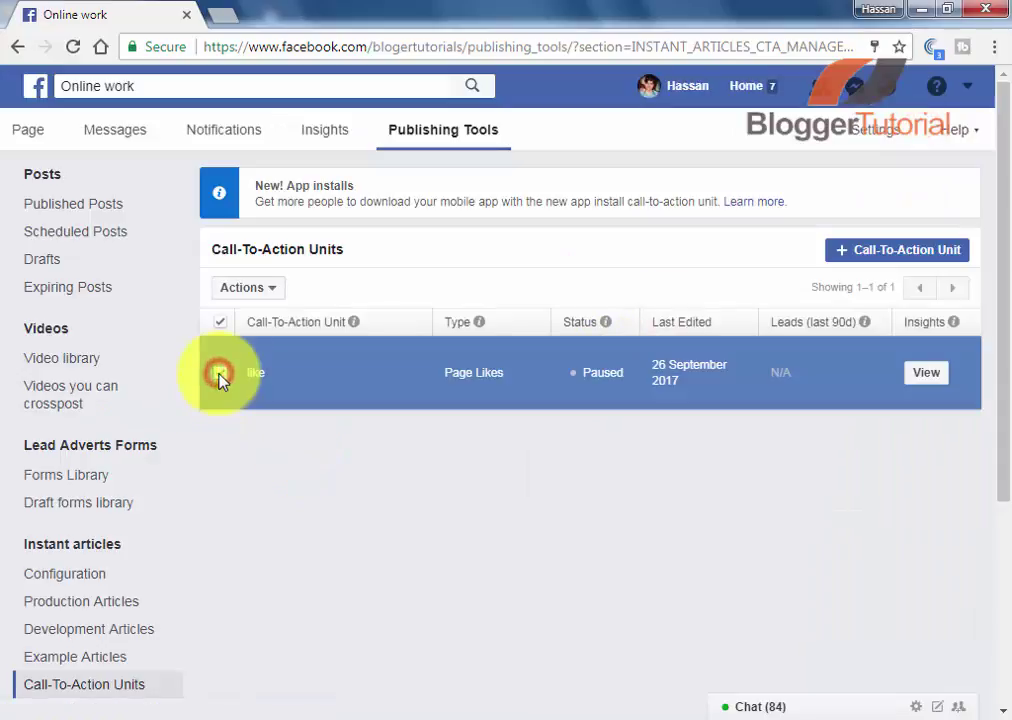
pyautogui.click(249, 290)
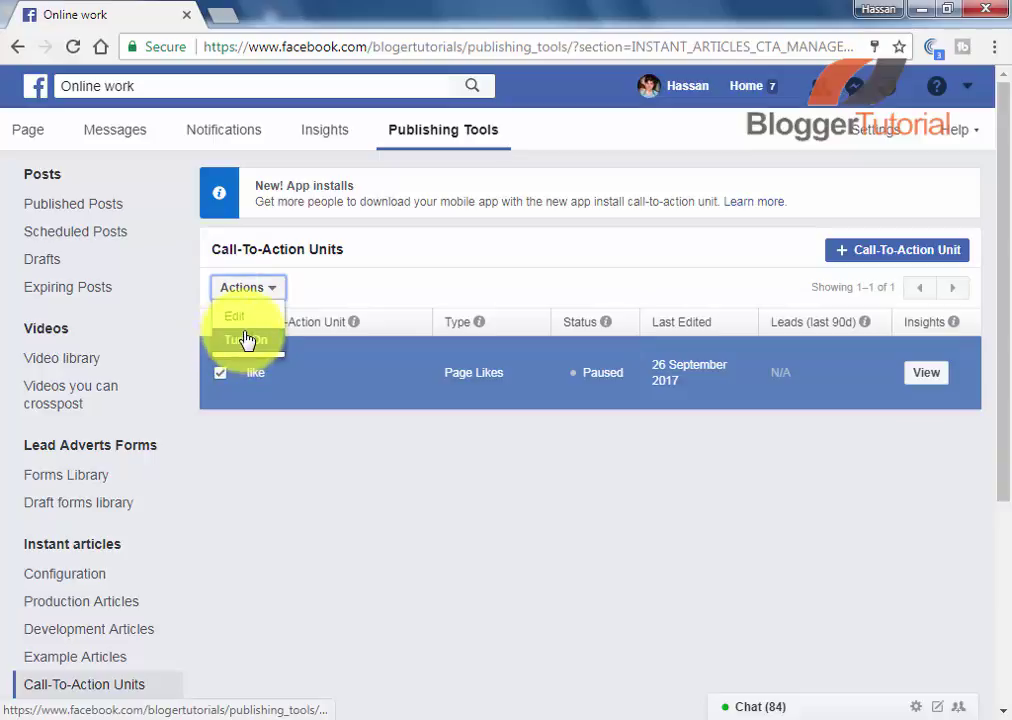
pyautogui.click(238, 319)
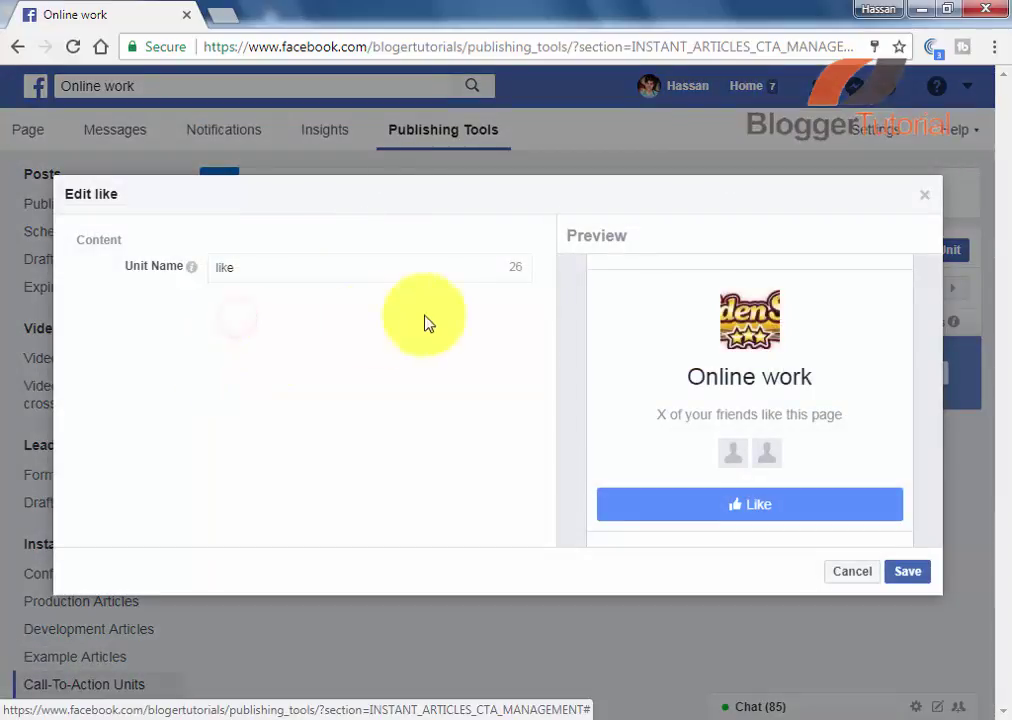
pyautogui.click(335, 267)
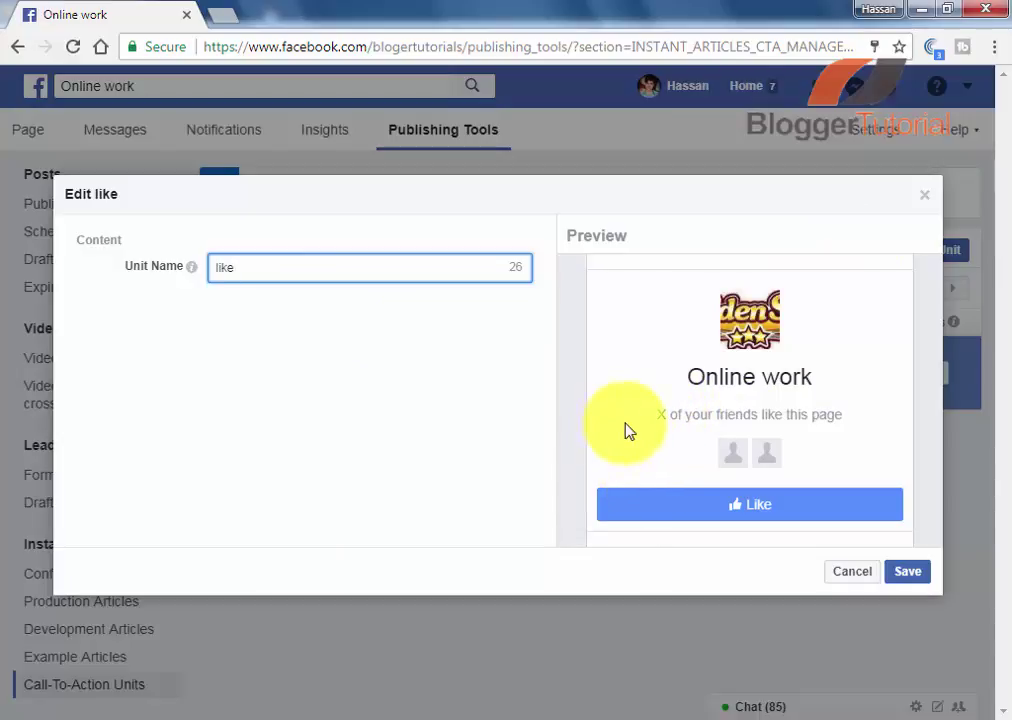
pyautogui.moveTo(645, 417); pyautogui.dragTo(676, 410)
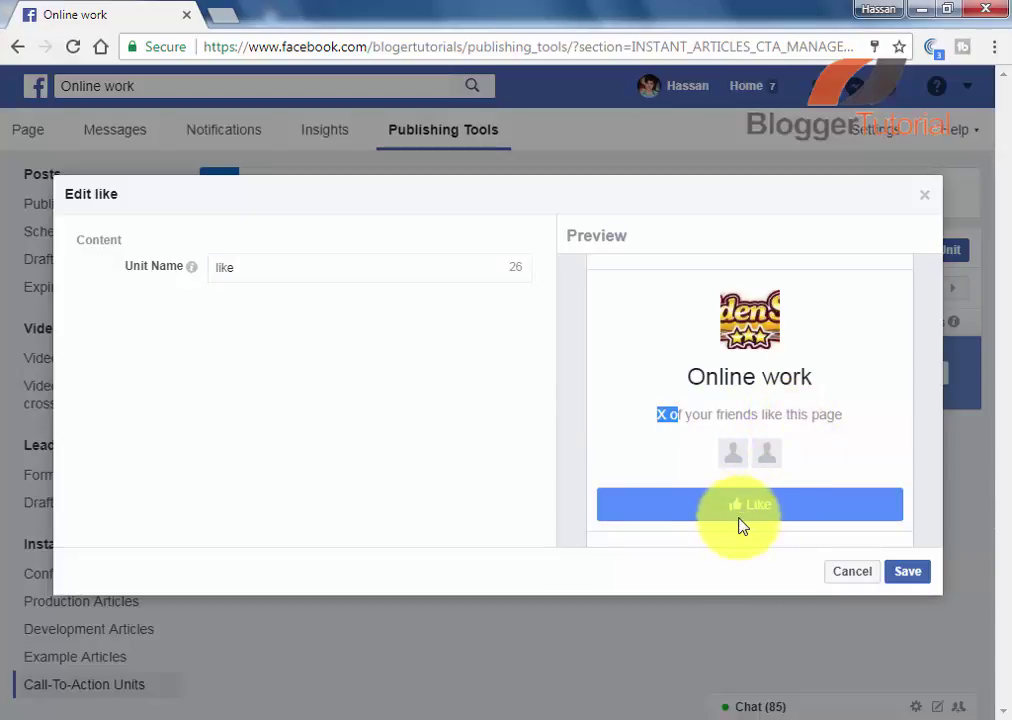
pyautogui.click(910, 576)
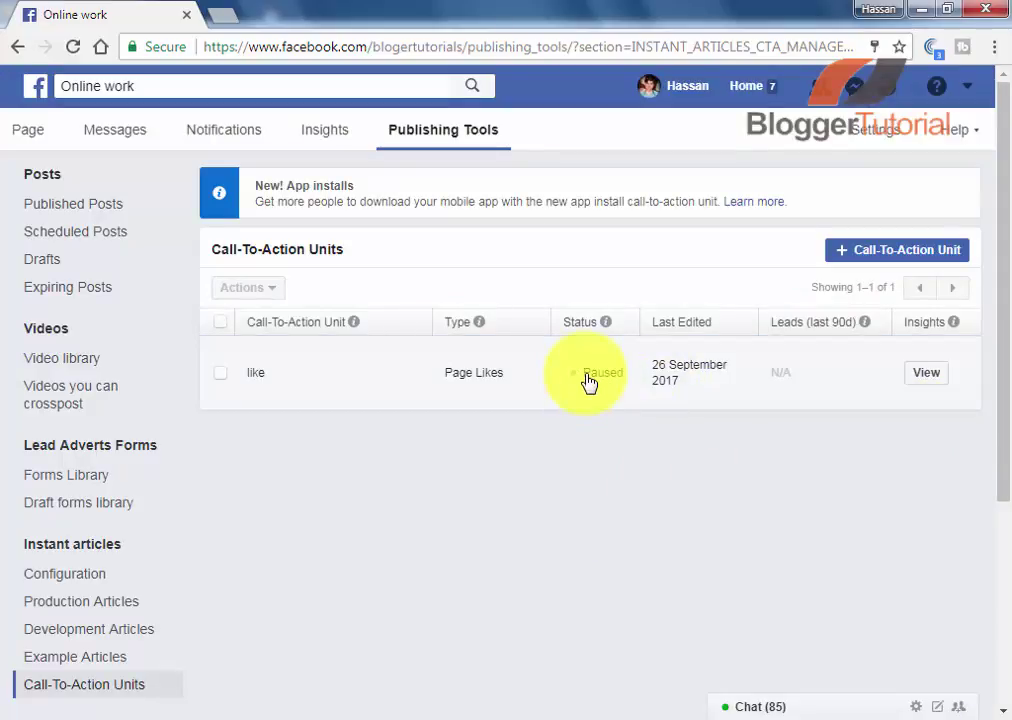
# Step: Turn on the Page Likes call-to-action unit "like"
pyautogui.click(219, 373)
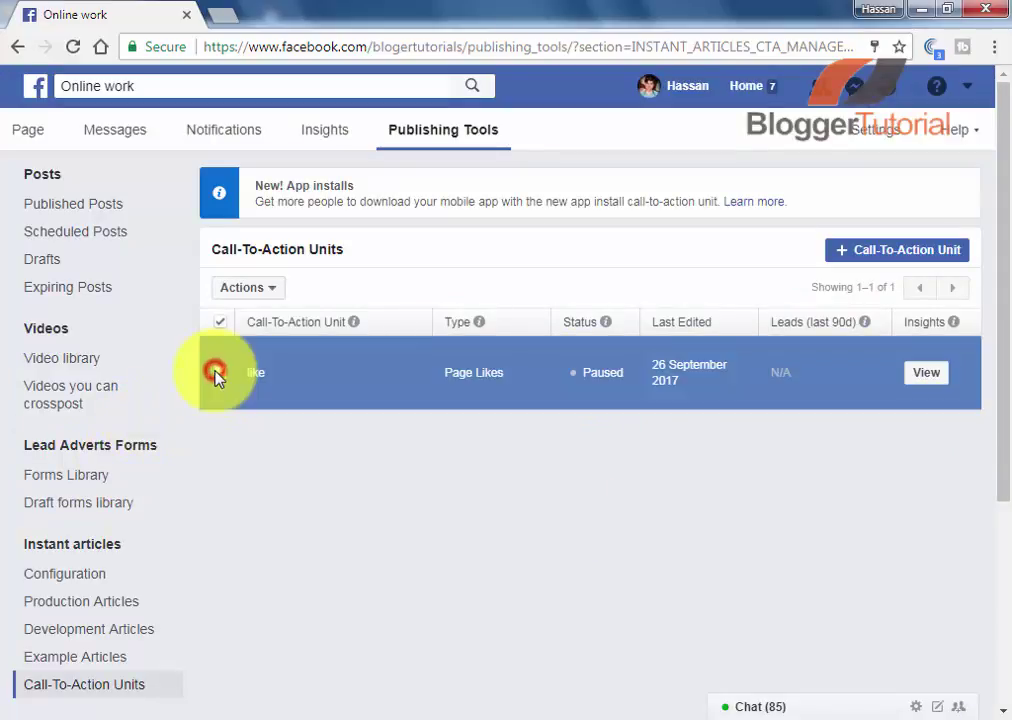
pyautogui.click(243, 289)
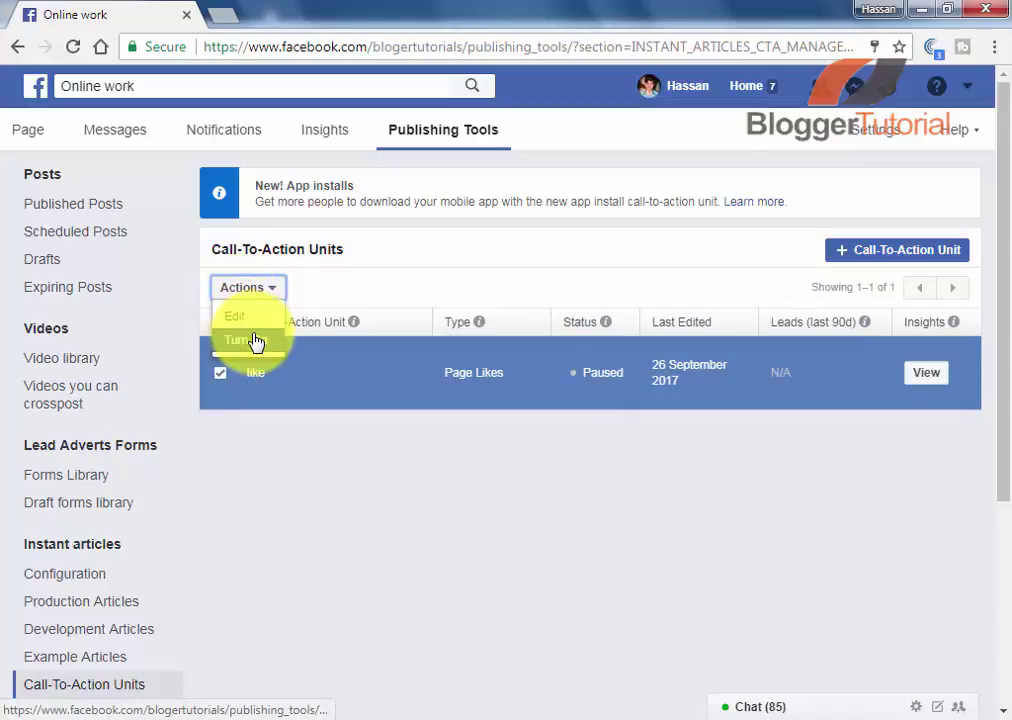
pyautogui.click(253, 343)
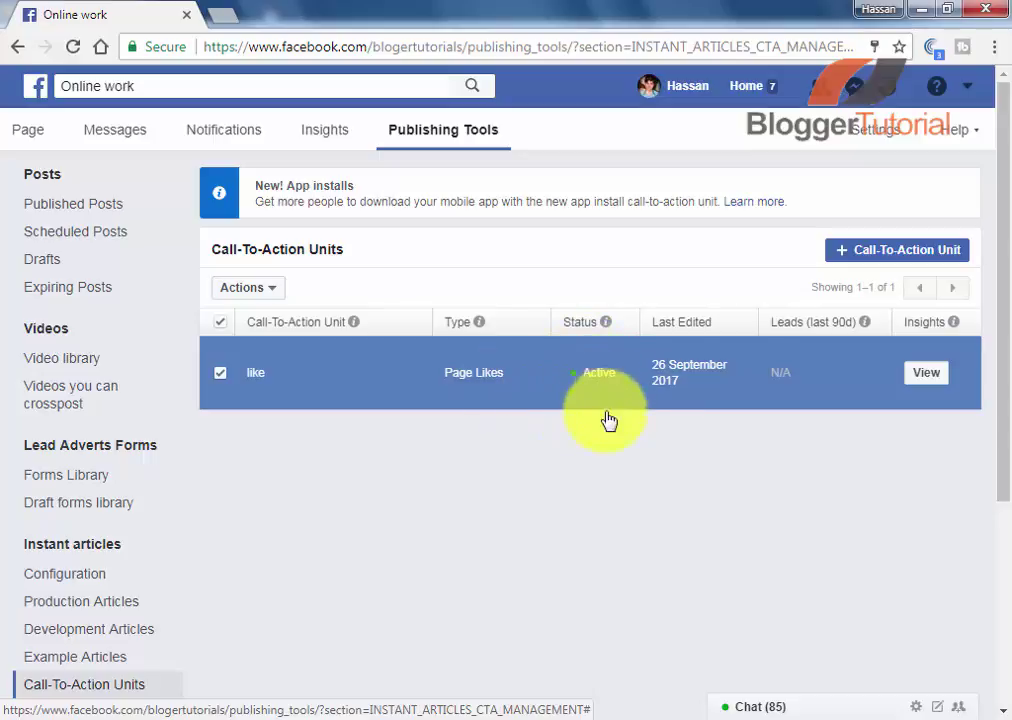
# Step: View the Page Likes insights for the "like" unit, including age, gender and location breakdowns, and return to the previous page
pyautogui.click(927, 374)
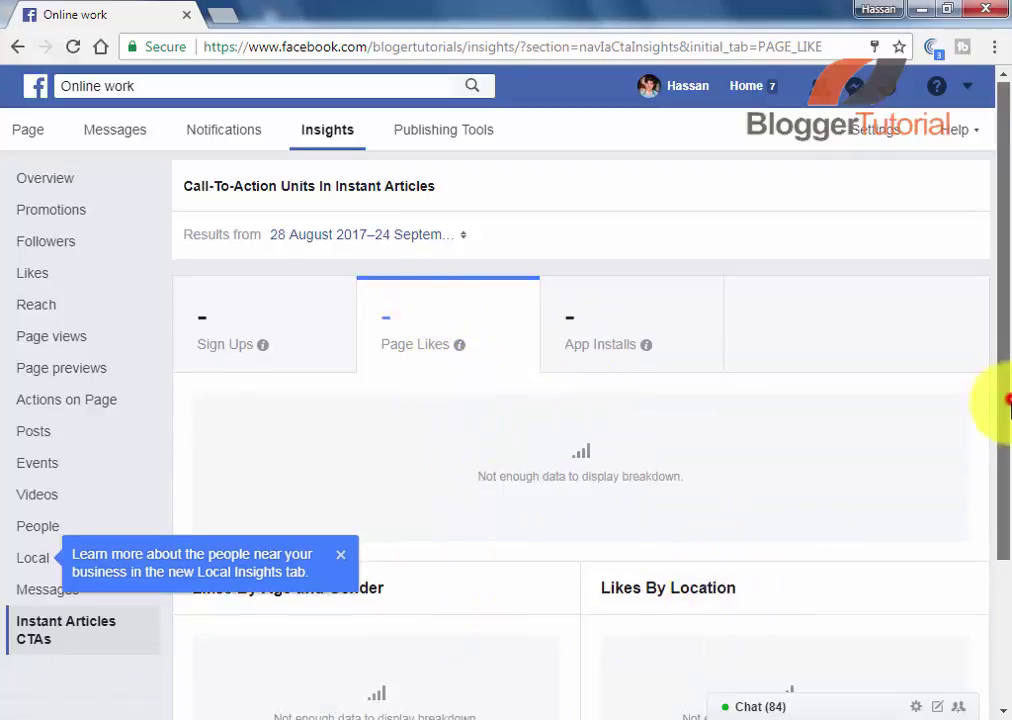
pyautogui.moveTo(1001, 401); pyautogui.dragTo(1005, 583)
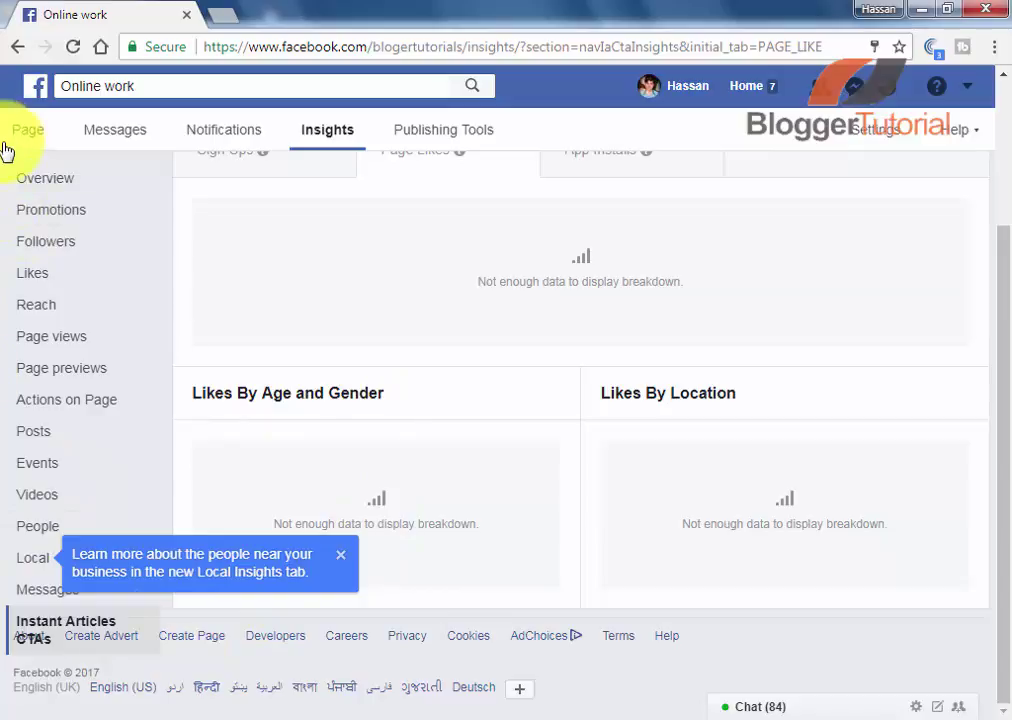
pyautogui.click(29, 48)
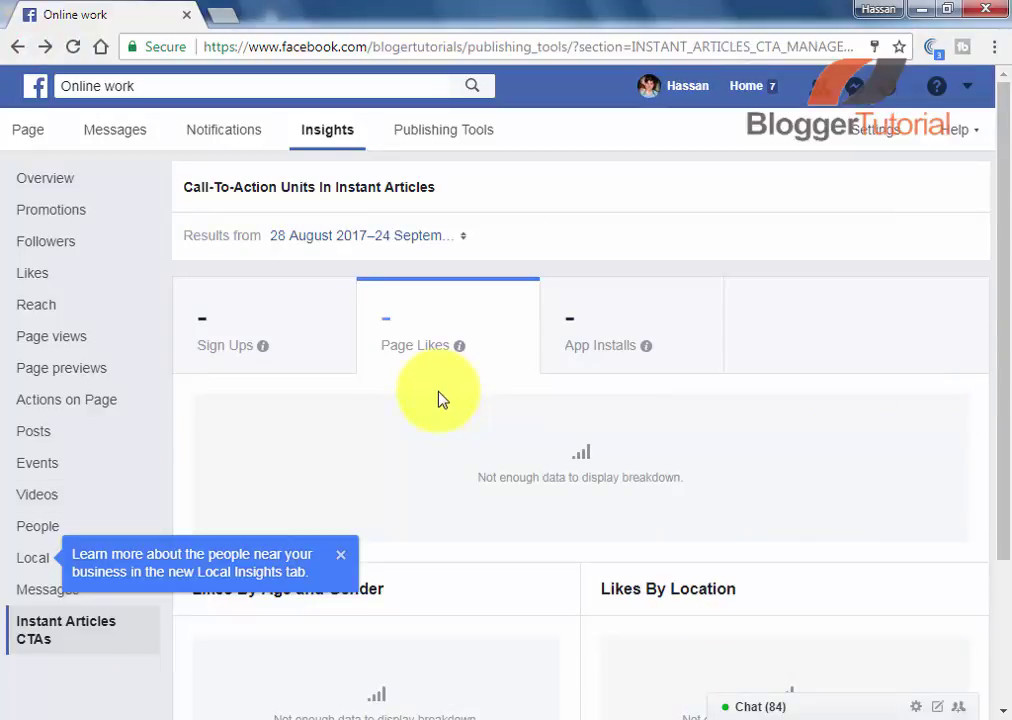
# Step: Expand the Audience Network tool in the Instant Articles configuration and review its resources, implementation steps and the review section
pyautogui.moveTo(1005, 294); pyautogui.dragTo(1008, 254)
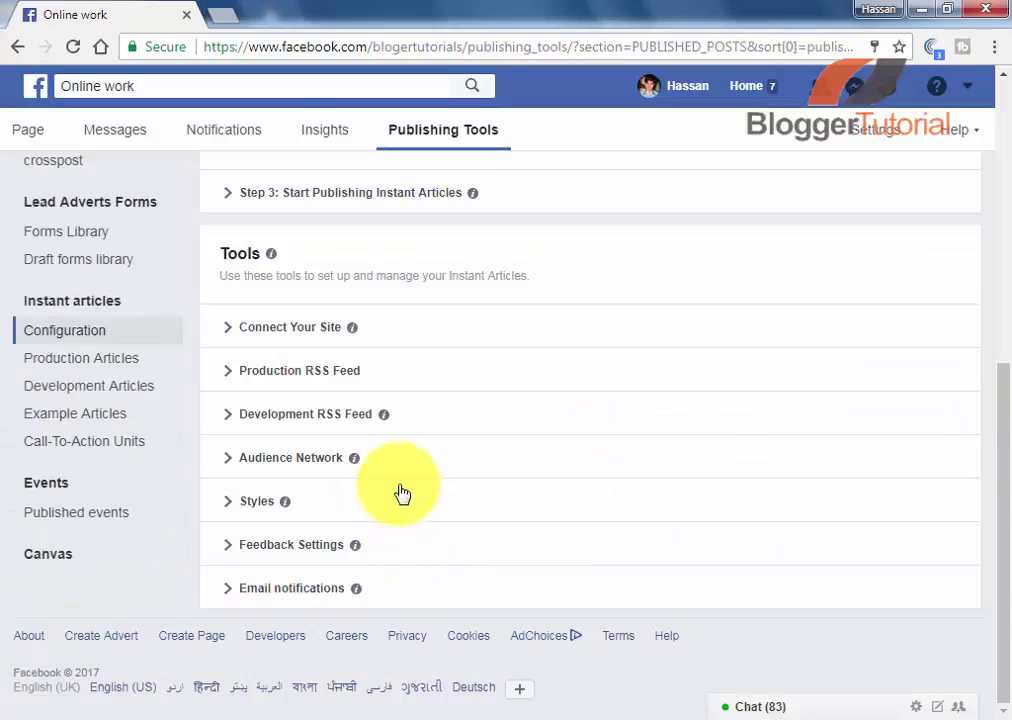
pyautogui.click(390, 468)
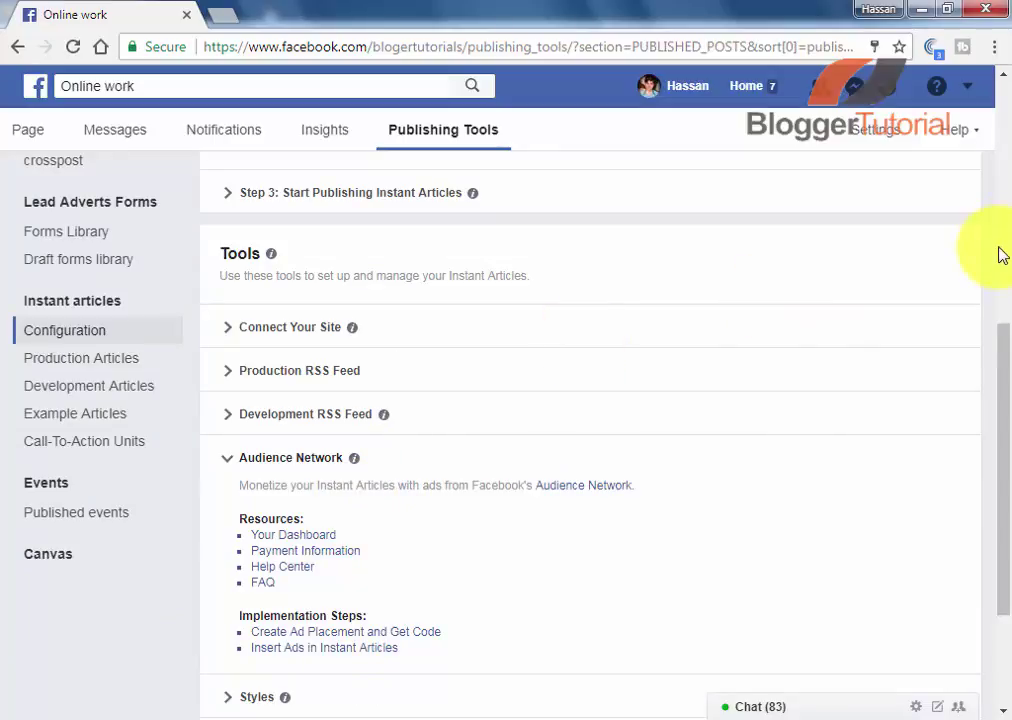
pyautogui.click(1006, 314)
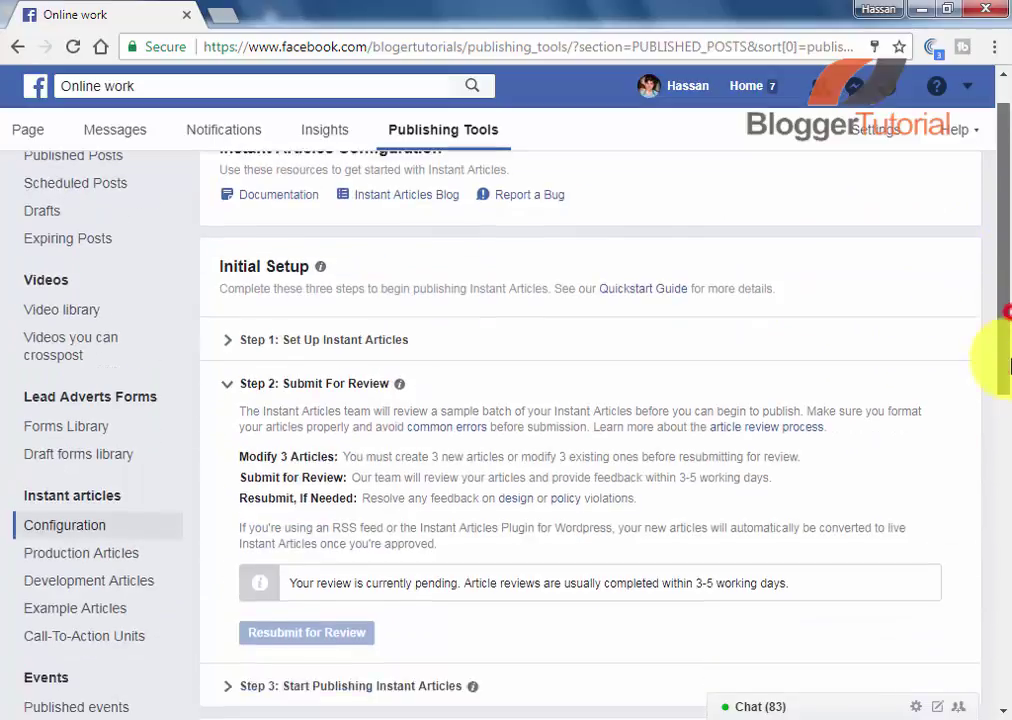
pyautogui.click(1001, 612)
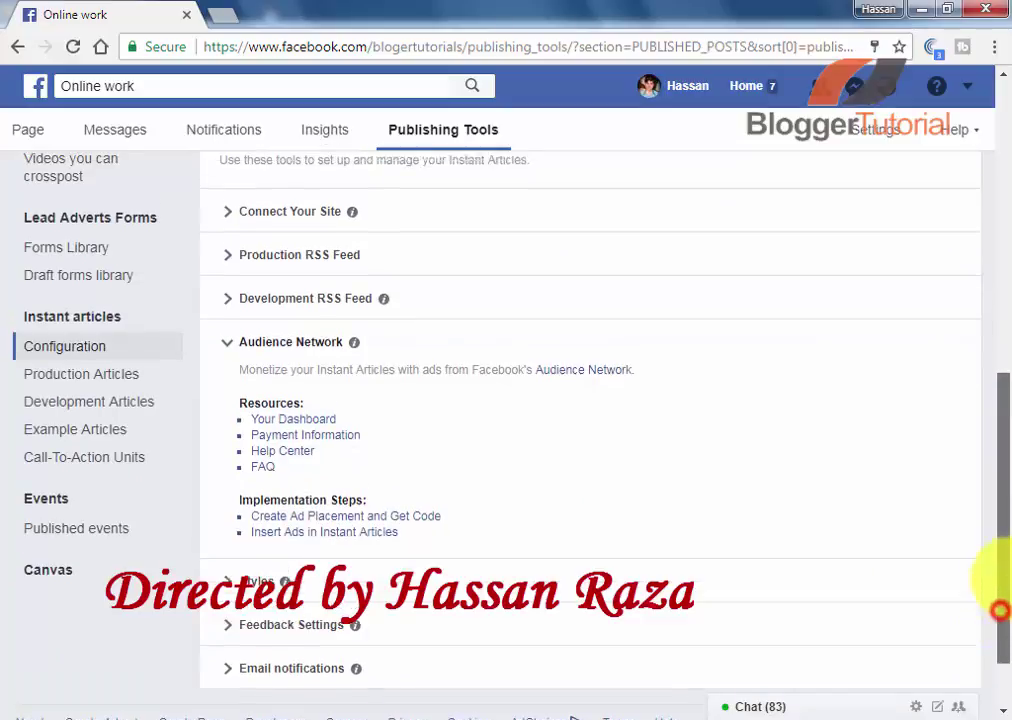
pyautogui.scroll(1, 1001, 610)
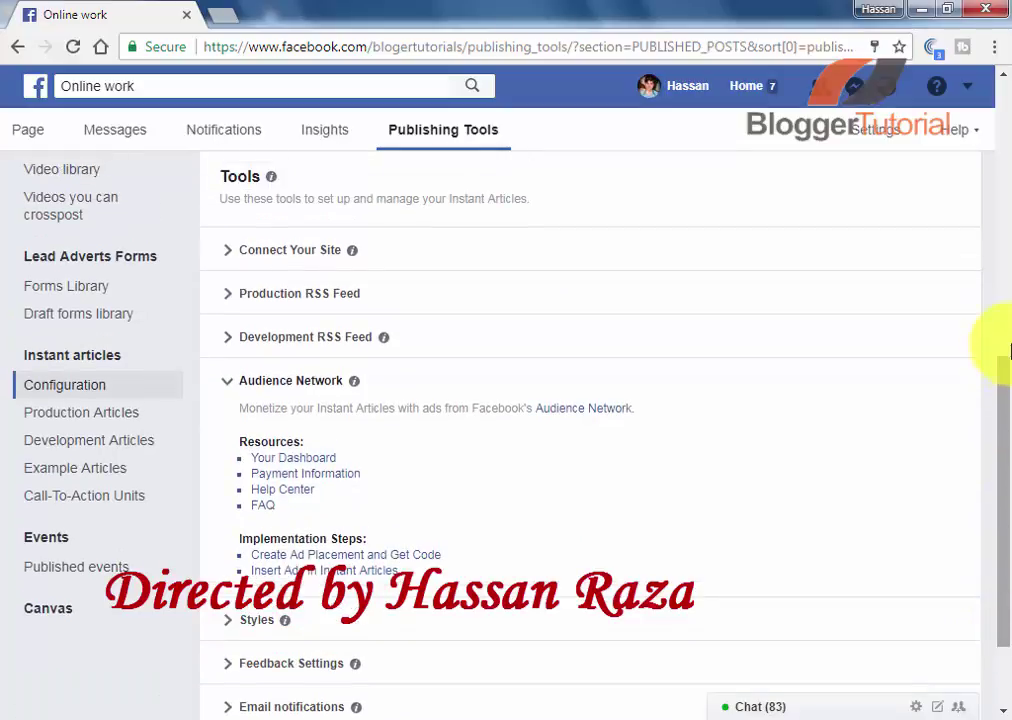
pyautogui.click(1005, 334)
pyautogui.moveTo(1006, 334); pyautogui.dragTo(1006, 428)
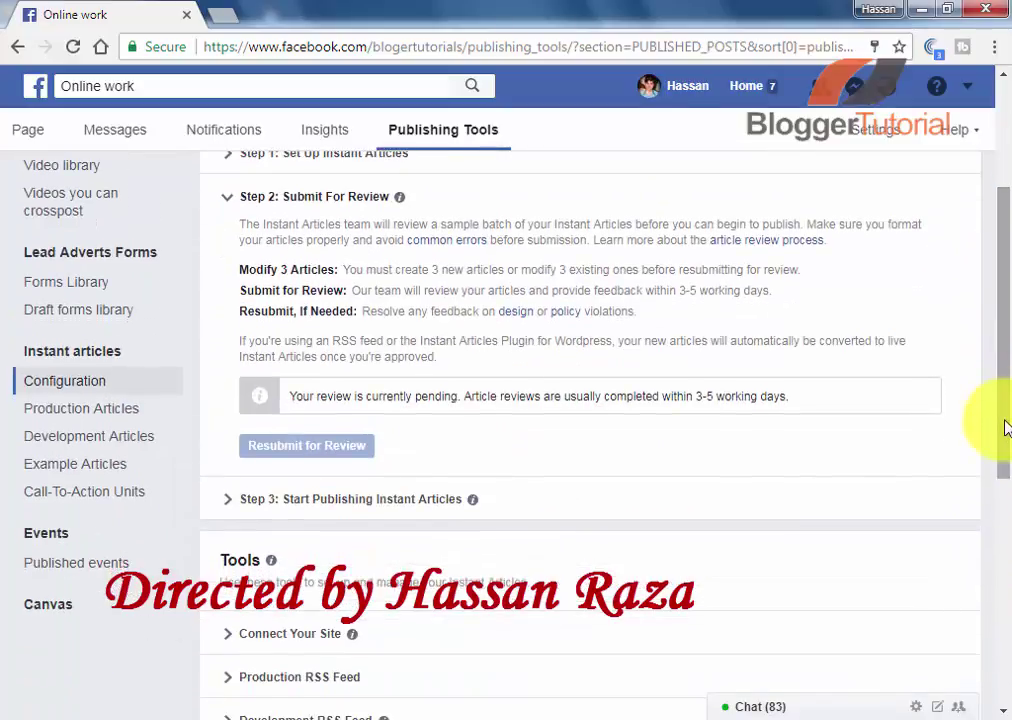